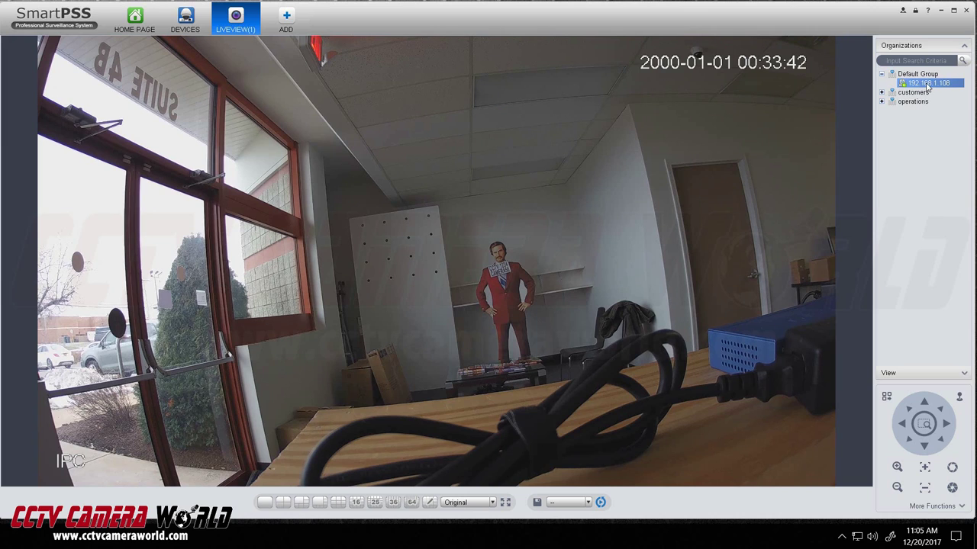
- Record a short local clip of the single-view camera feed and open its save folder
{"action": "double_click", "coordinate": [574, 197]}
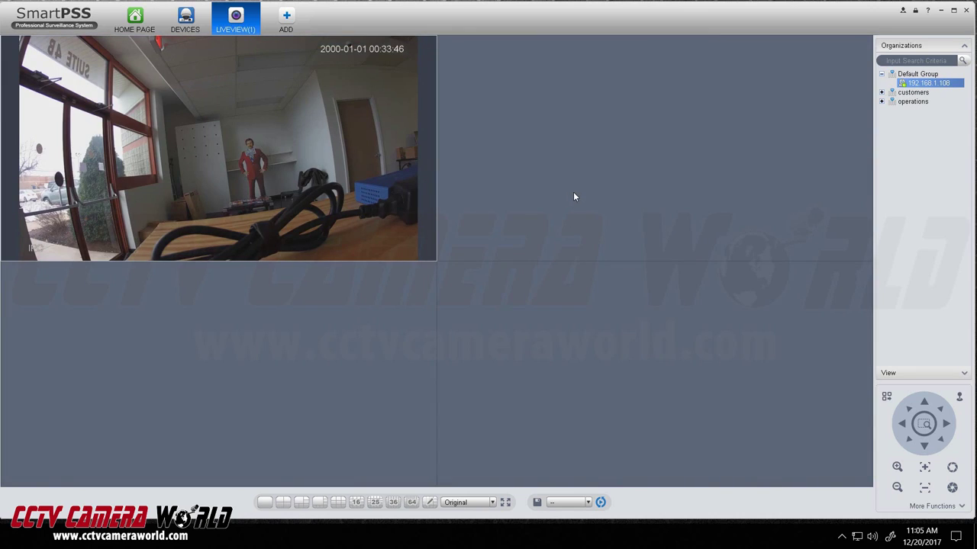
{"action": "double_click", "coordinate": [318, 157]}
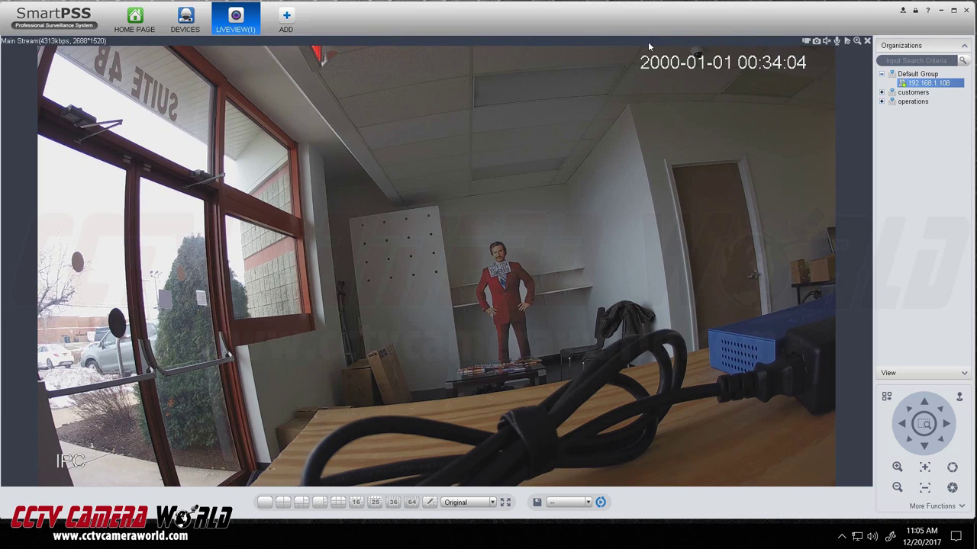
{"action": "mouse_move", "coordinate": [809, 42]}
{"action": "left_click", "coordinate": [807, 42]}
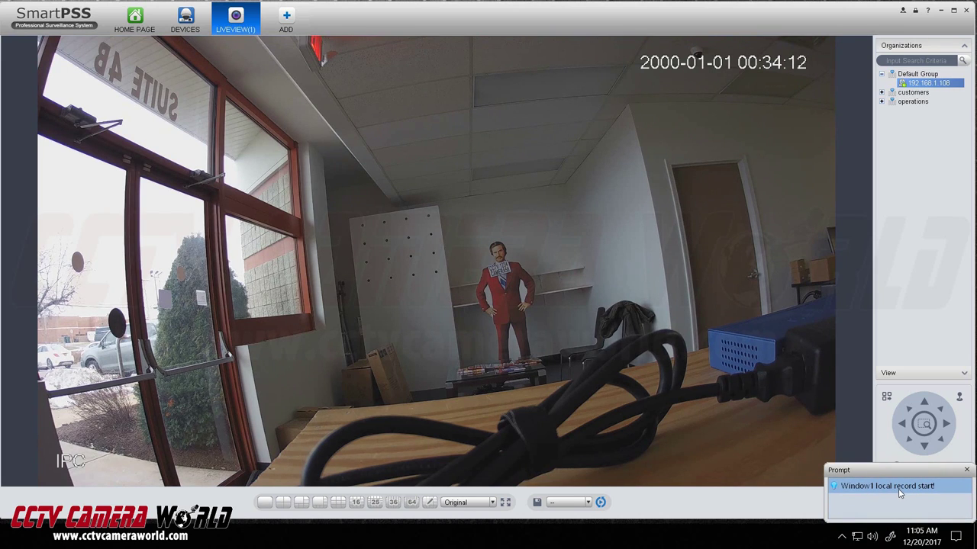
{"action": "mouse_move", "coordinate": [686, 72]}
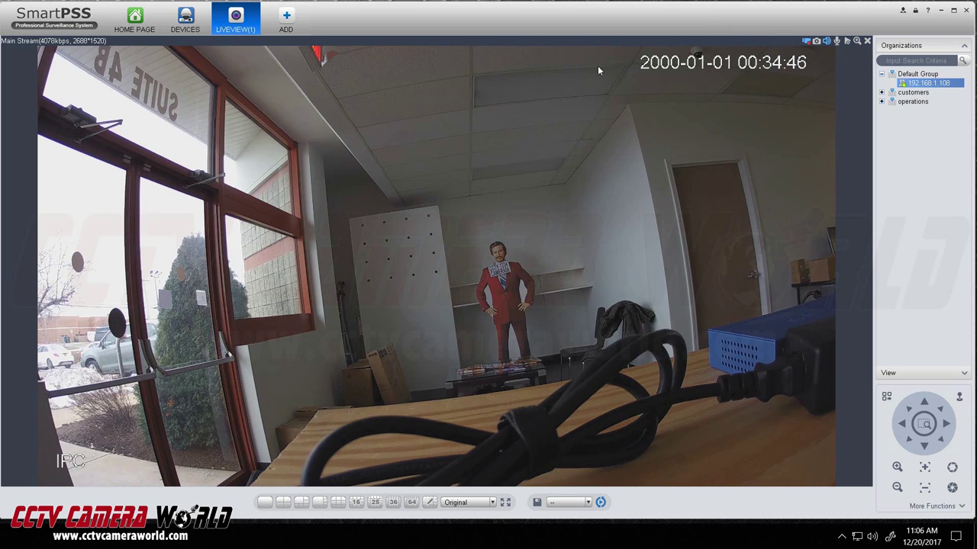
{"action": "left_click", "coordinate": [808, 43]}
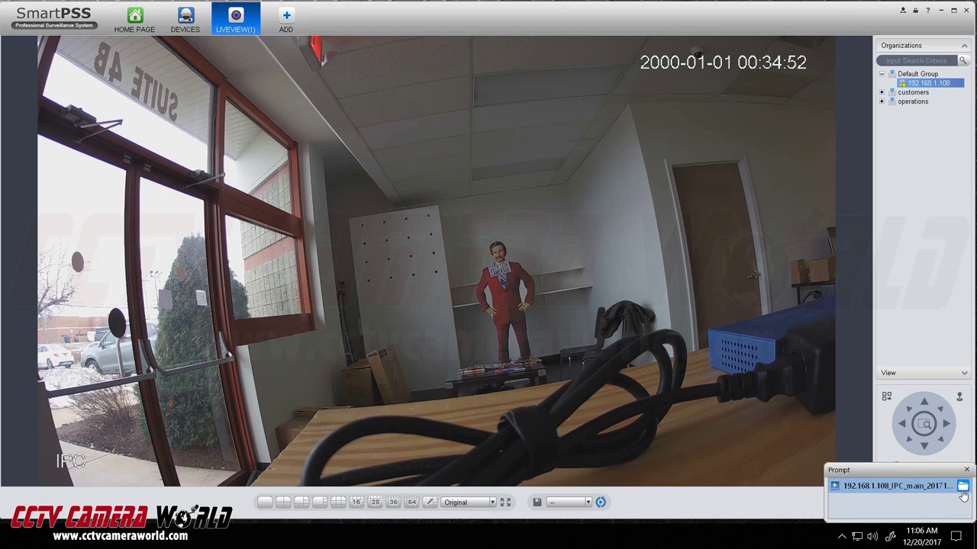
{"action": "left_click", "coordinate": [962, 486]}
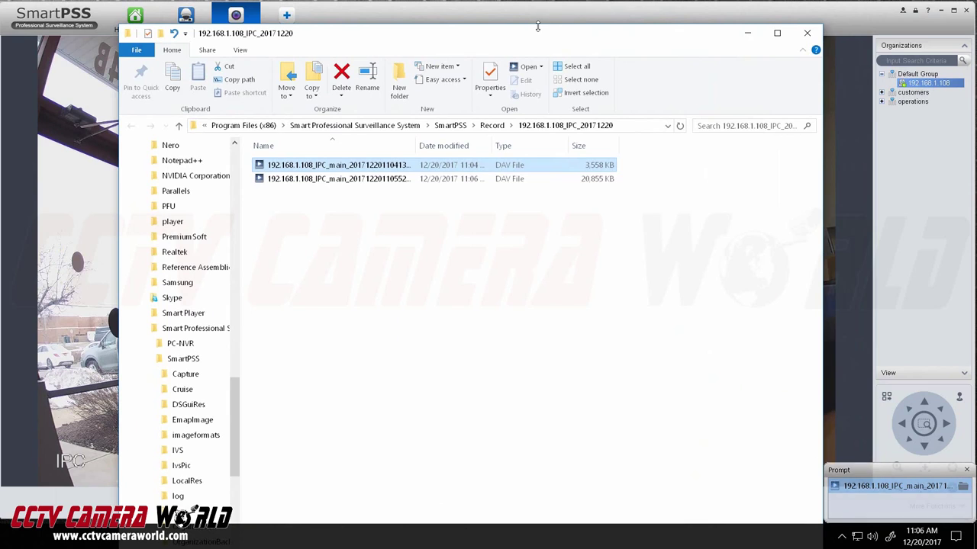
- Open the second DAV file in the Record\192.168.1.108_IPC_20171220 folder in Smart Player
{"action": "left_click_drag", "start_coordinate": [546, 62], "coordinate": [536, 25]}
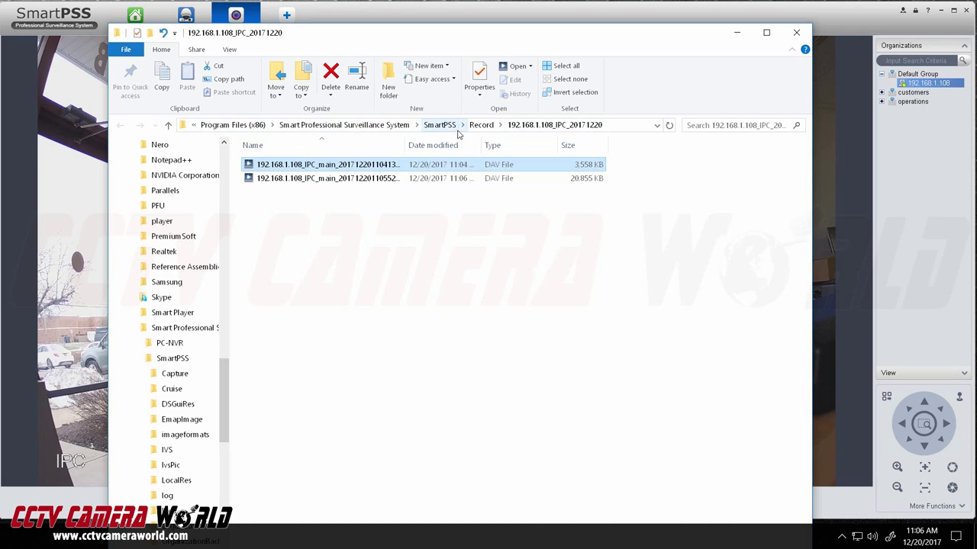
{"action": "left_click", "coordinate": [487, 129]}
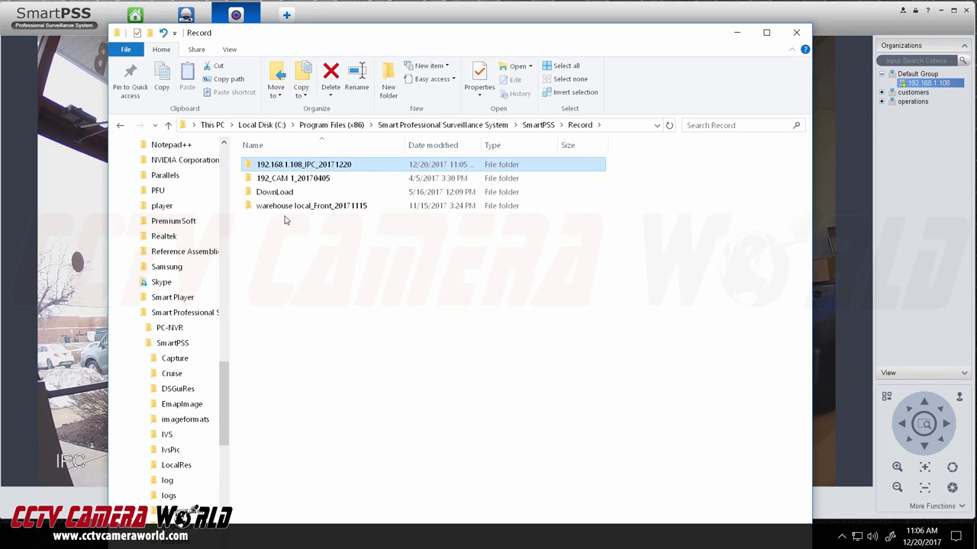
{"action": "mouse_move", "coordinate": [311, 173]}
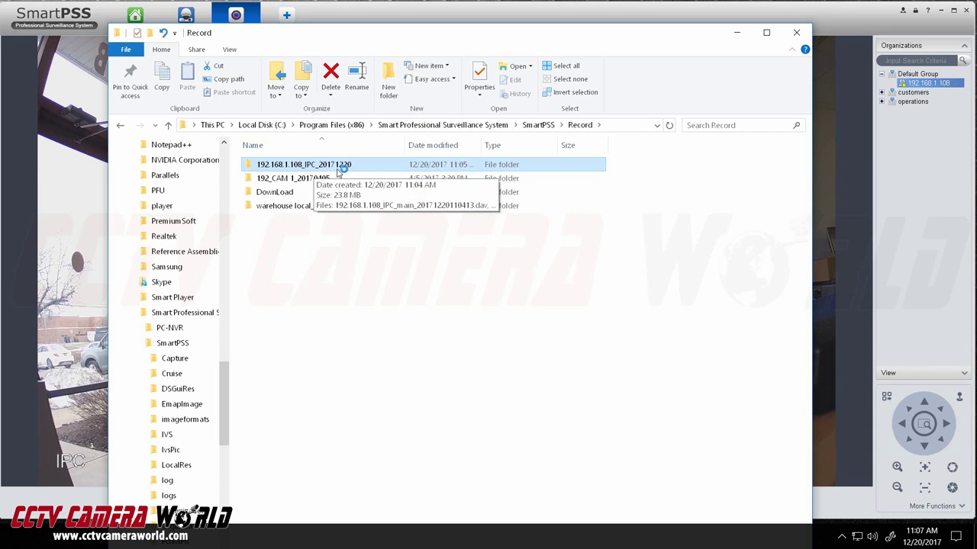
{"action": "double_click", "coordinate": [338, 171]}
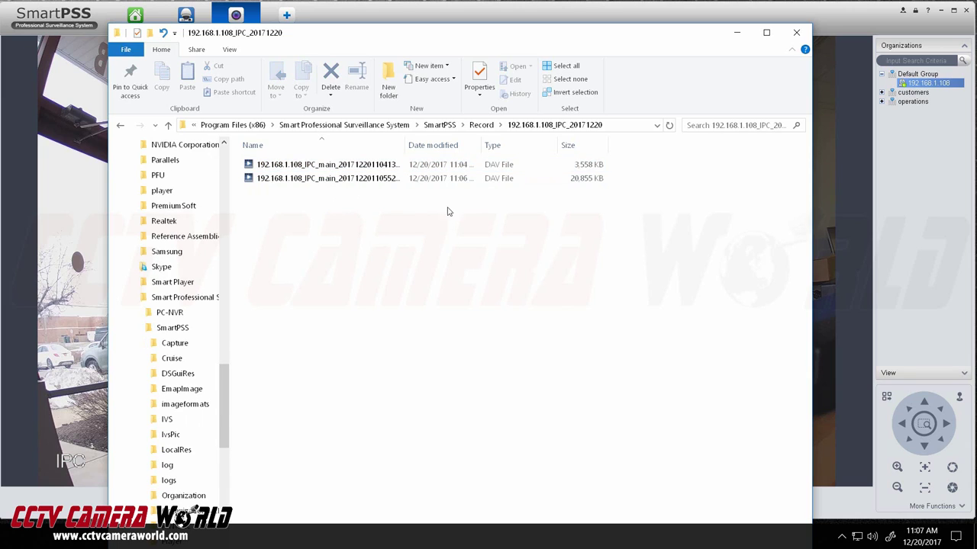
{"action": "mouse_move", "coordinate": [360, 189]}
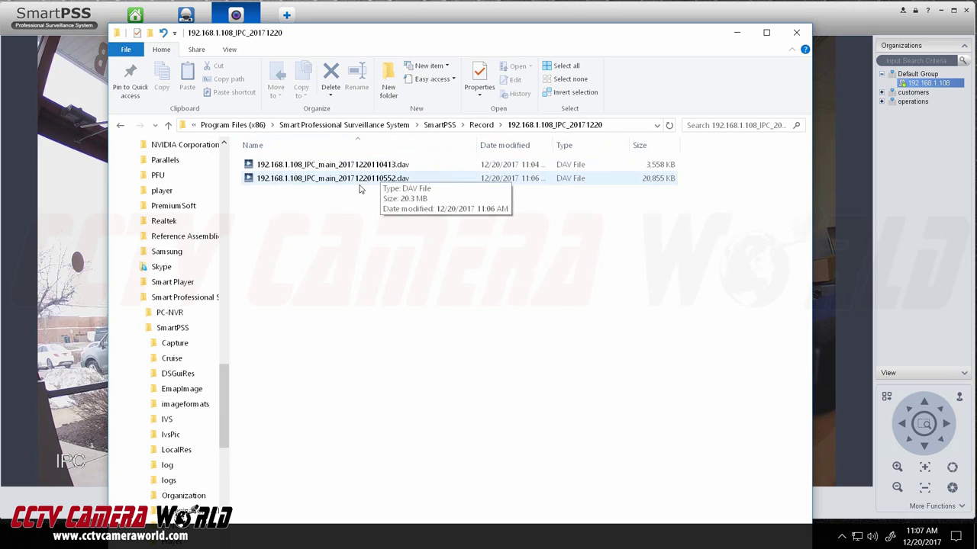
{"action": "double_click", "coordinate": [354, 180]}
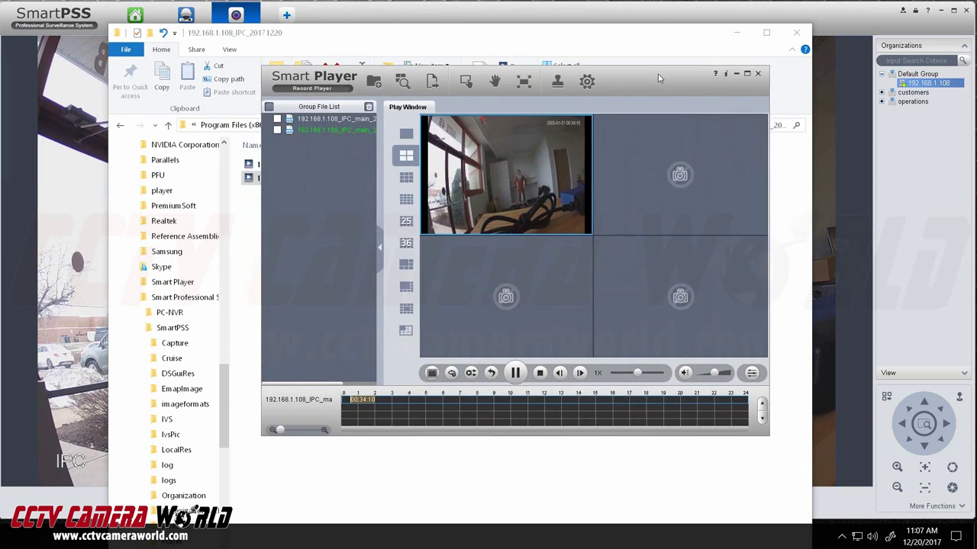
- Enlarge the playing DAV clip, seek ahead, and pause it at 00:00:29
{"action": "left_click_drag", "start_coordinate": [658, 74], "coordinate": [631, 77]}
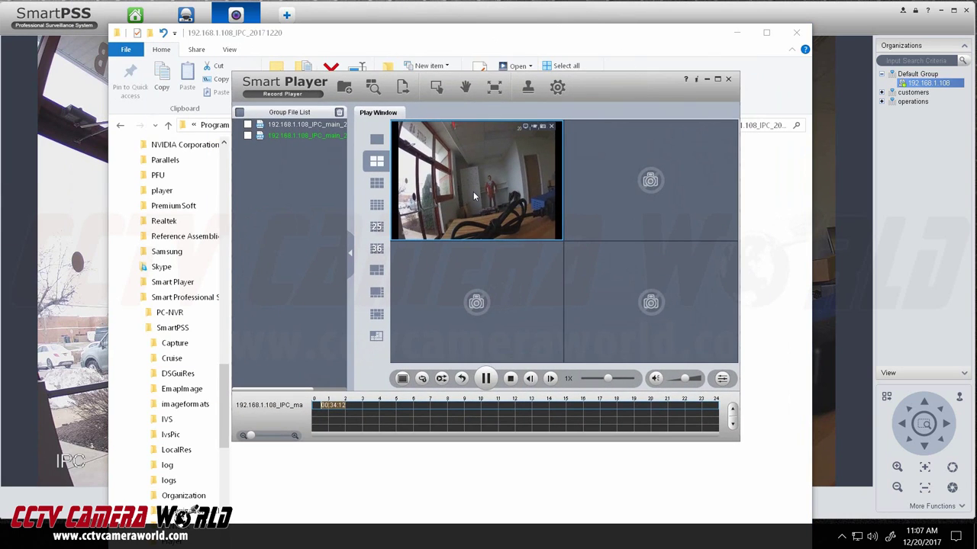
{"action": "double_click", "coordinate": [525, 183]}
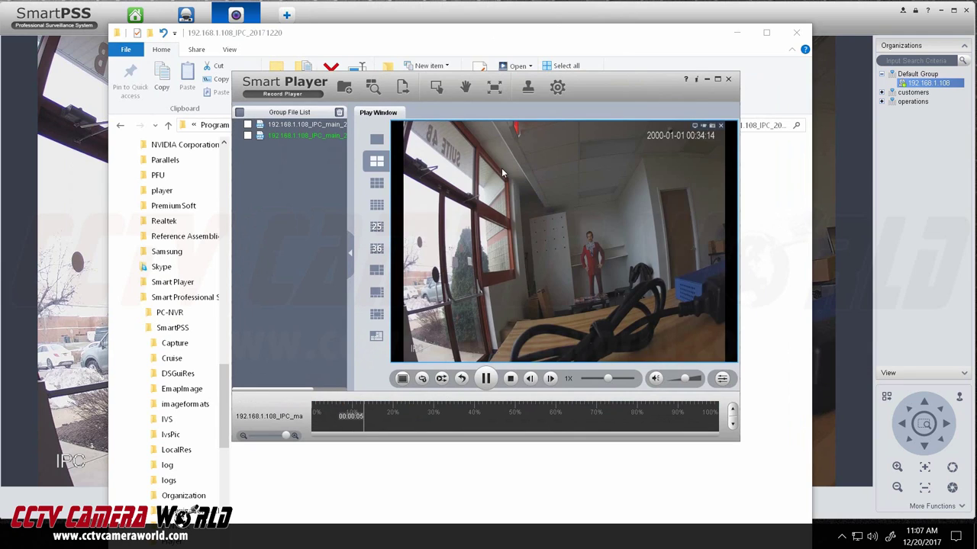
{"action": "left_click", "coordinate": [478, 416]}
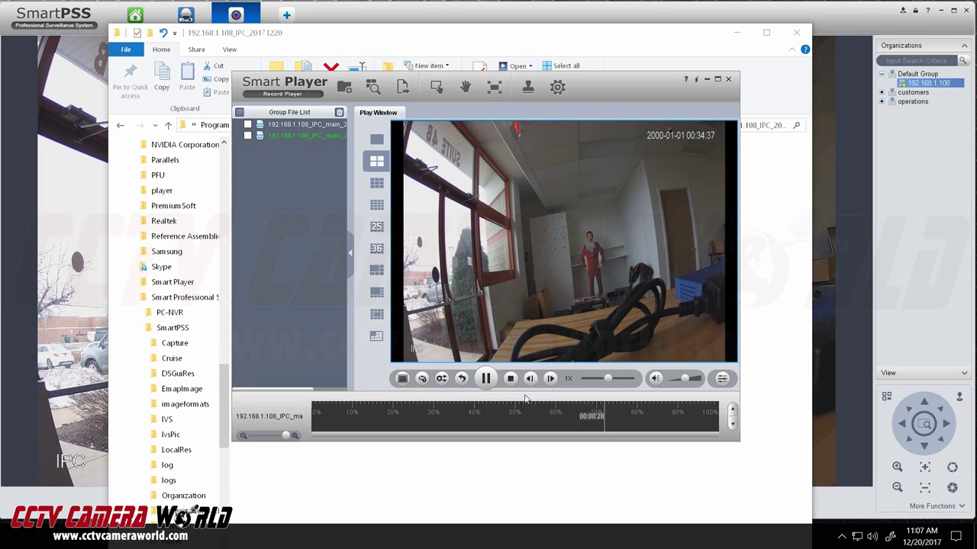
{"action": "left_click", "coordinate": [485, 378]}
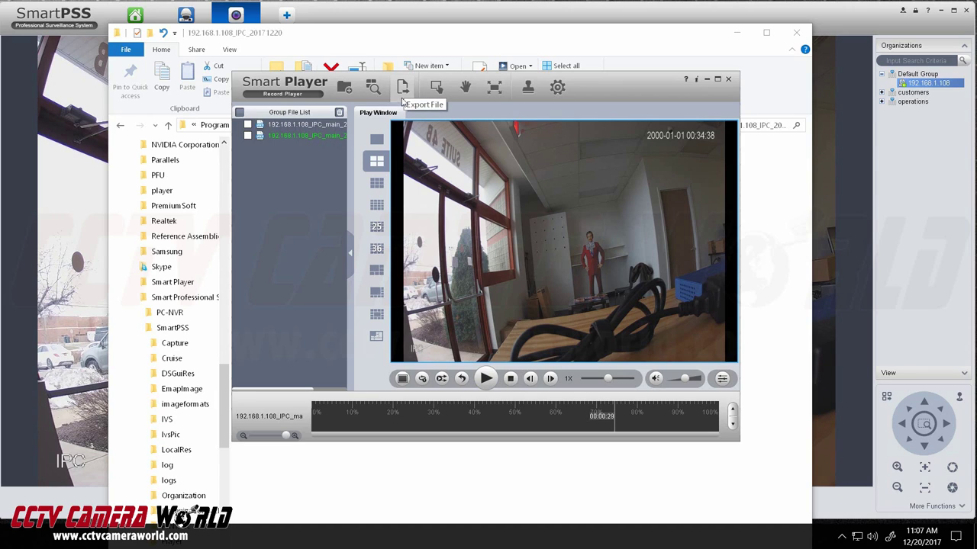
- Select the second recording for export and choose AVI as the format
{"action": "left_click", "coordinate": [402, 100]}
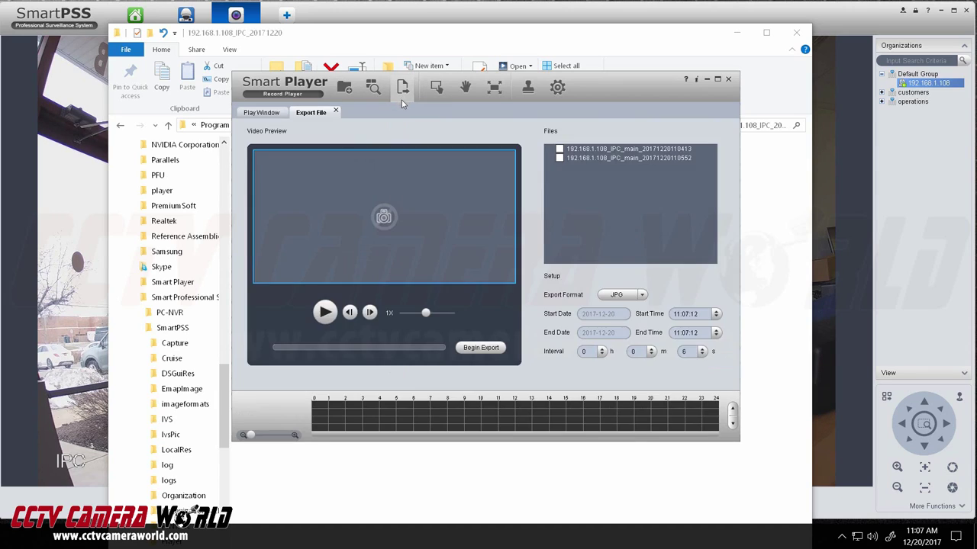
{"action": "left_click", "coordinate": [559, 158]}
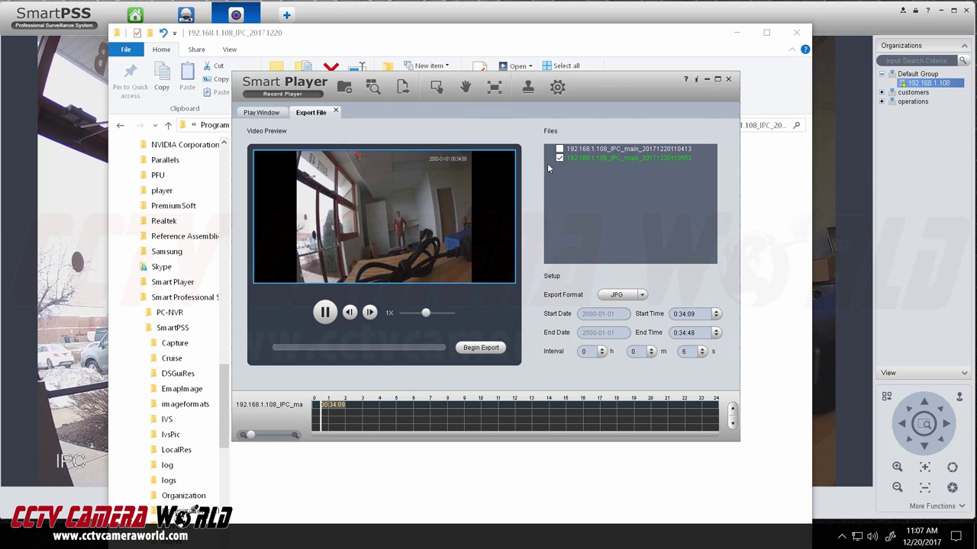
{"action": "left_click", "coordinate": [617, 296]}
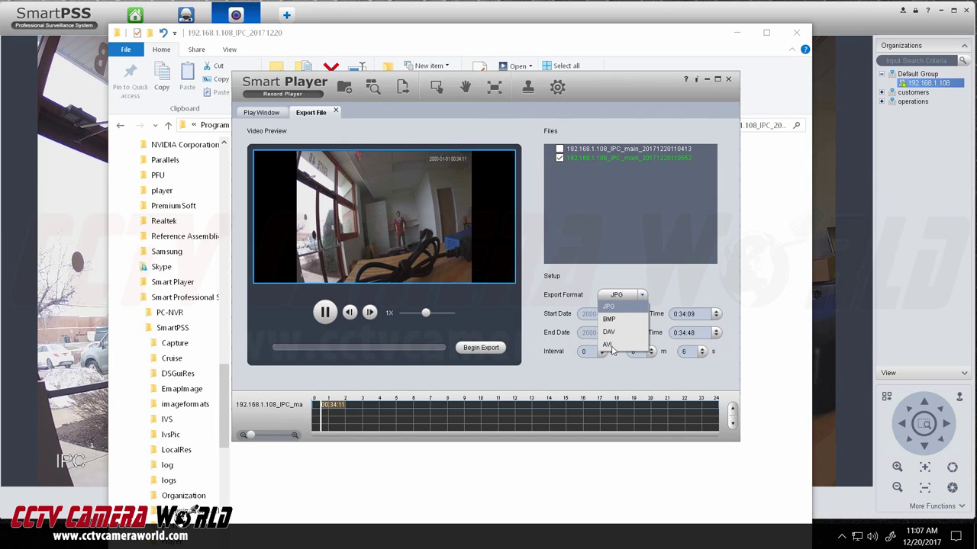
{"action": "left_click", "coordinate": [609, 345]}
{"action": "left_click", "coordinate": [481, 347]}
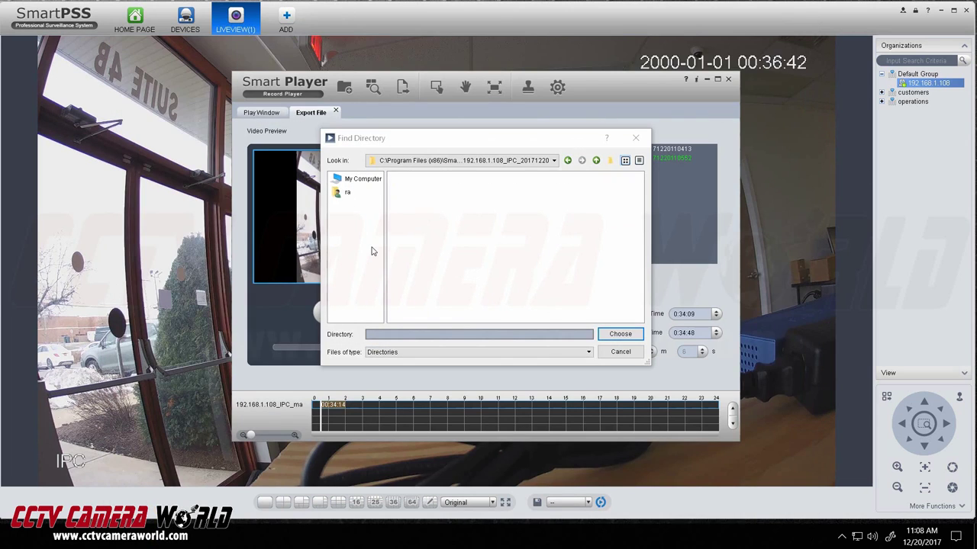
- Create a temp folder on C:, export the AVI into it, and dismiss the finish message
{"action": "left_click", "coordinate": [353, 180]}
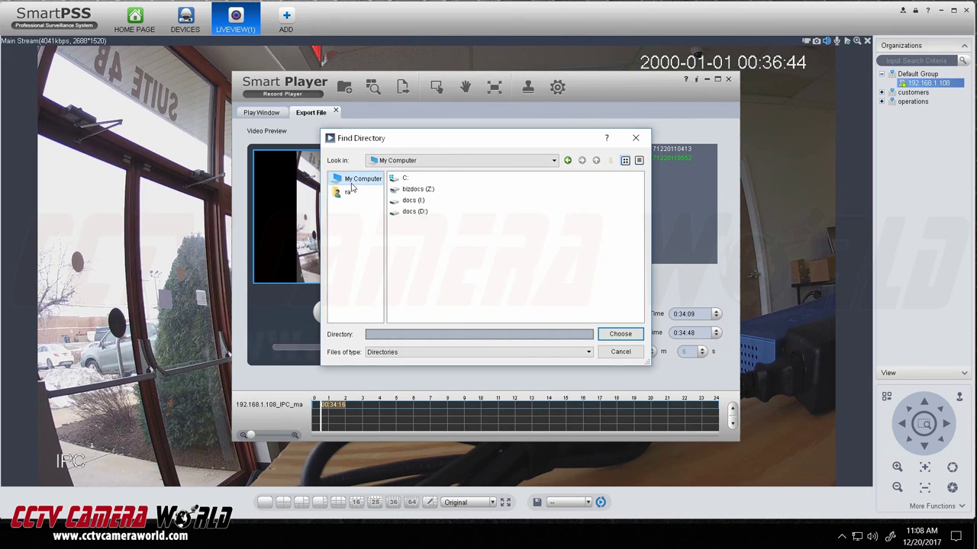
{"action": "double_click", "coordinate": [412, 180]}
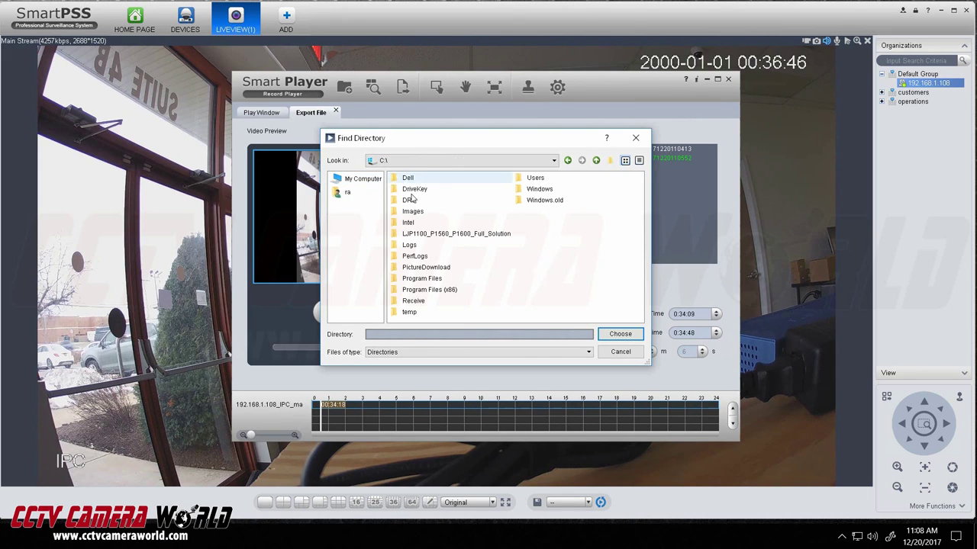
{"action": "left_click", "coordinate": [609, 161]}
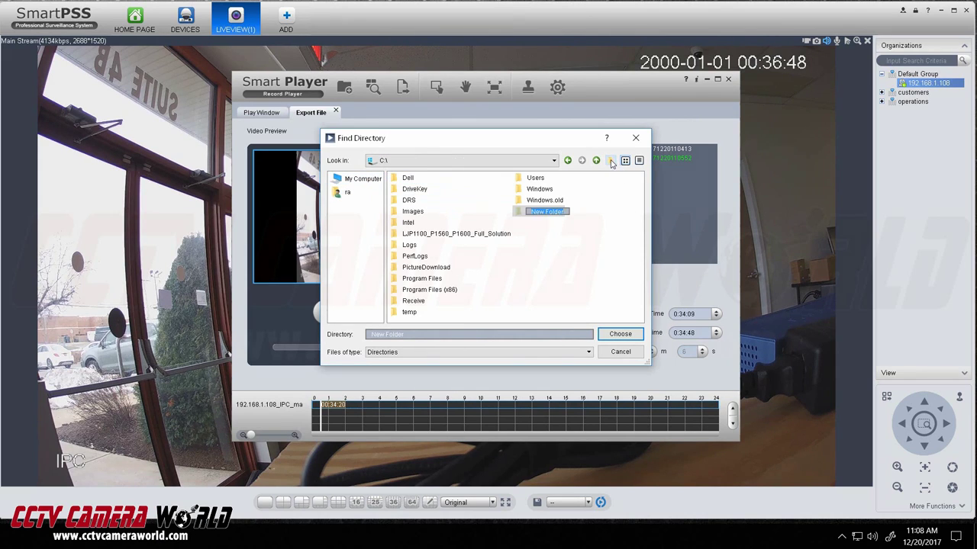
{"action": "type", "text": "temp1"}
{"action": "key", "text": "BackSpace"}
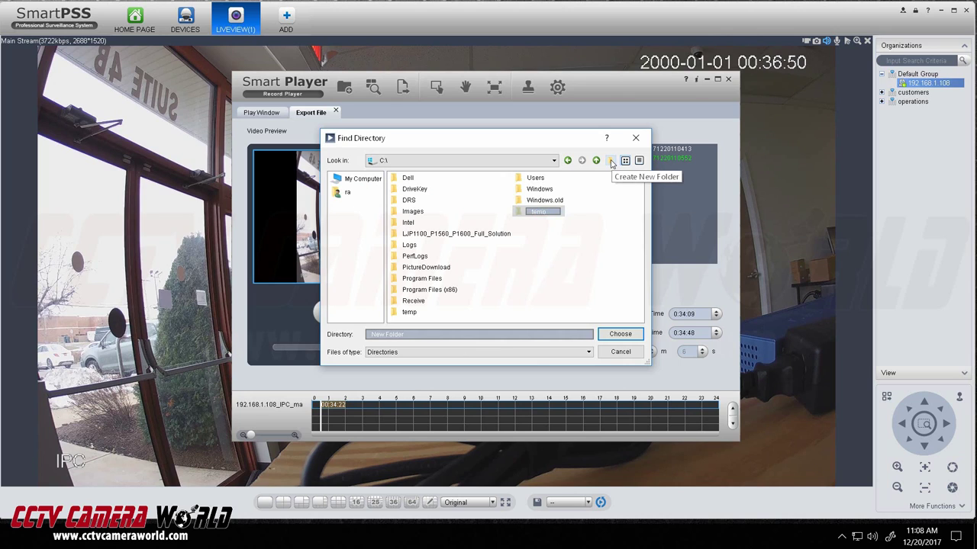
{"action": "key", "text": "BackSpace"}
{"action": "type", "text": "folder"}
{"action": "key", "text": "Return"}
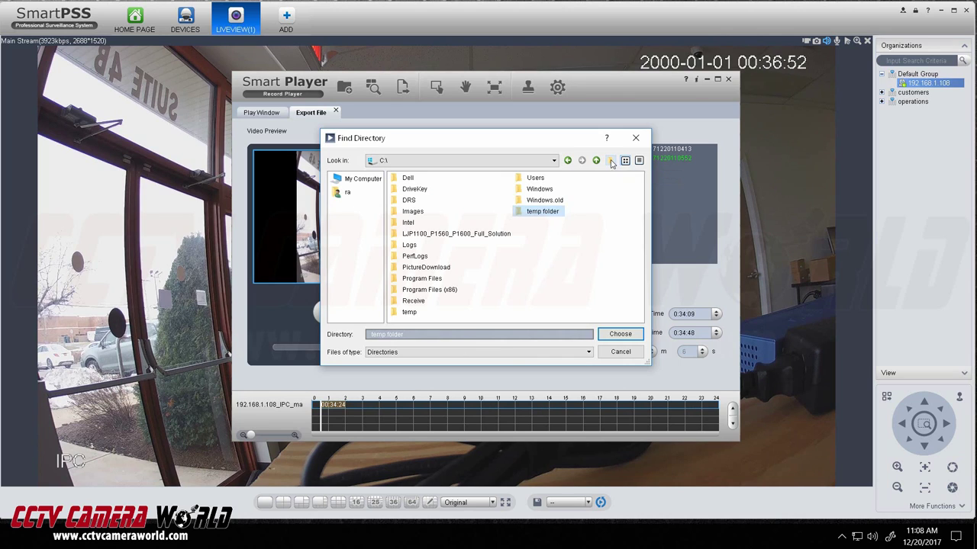
{"action": "double_click", "coordinate": [524, 217]}
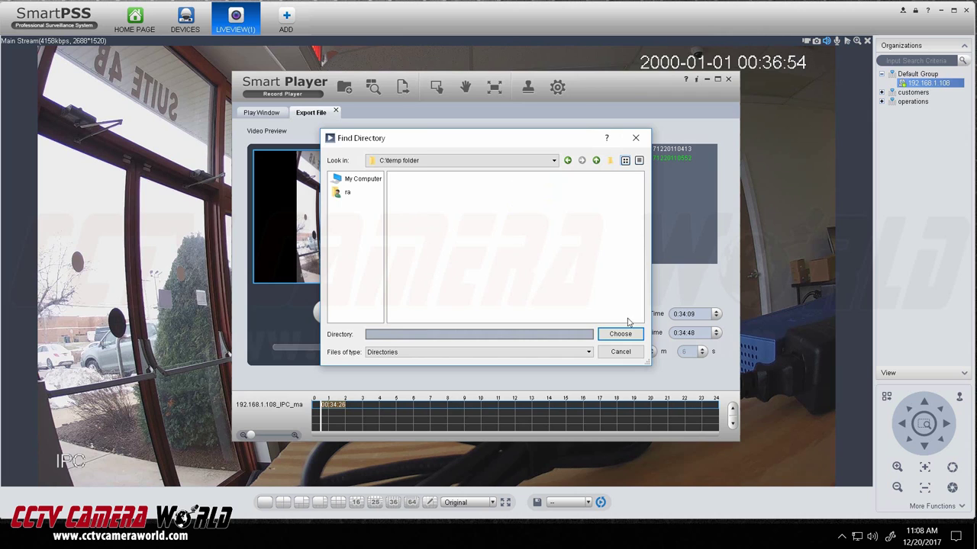
{"action": "left_click", "coordinate": [620, 333]}
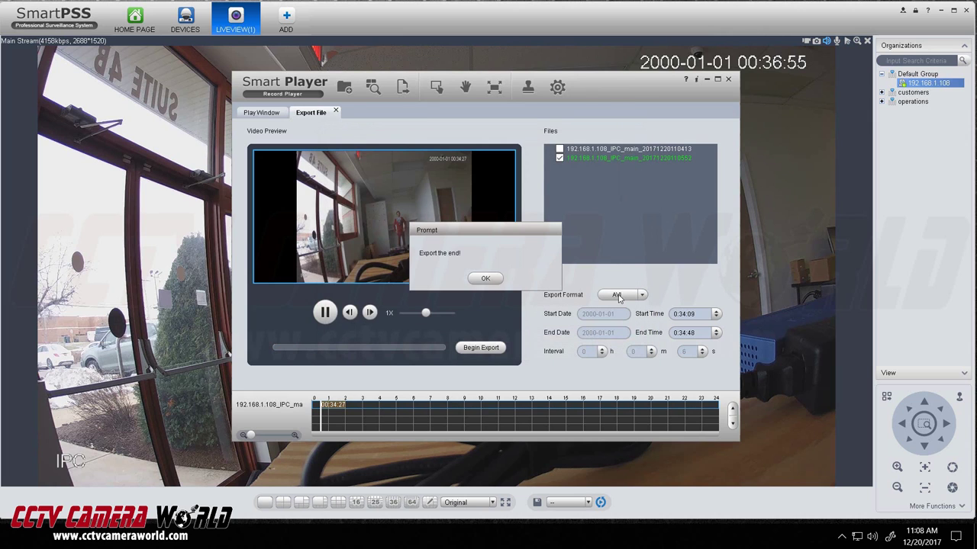
{"action": "left_click", "coordinate": [485, 279]}
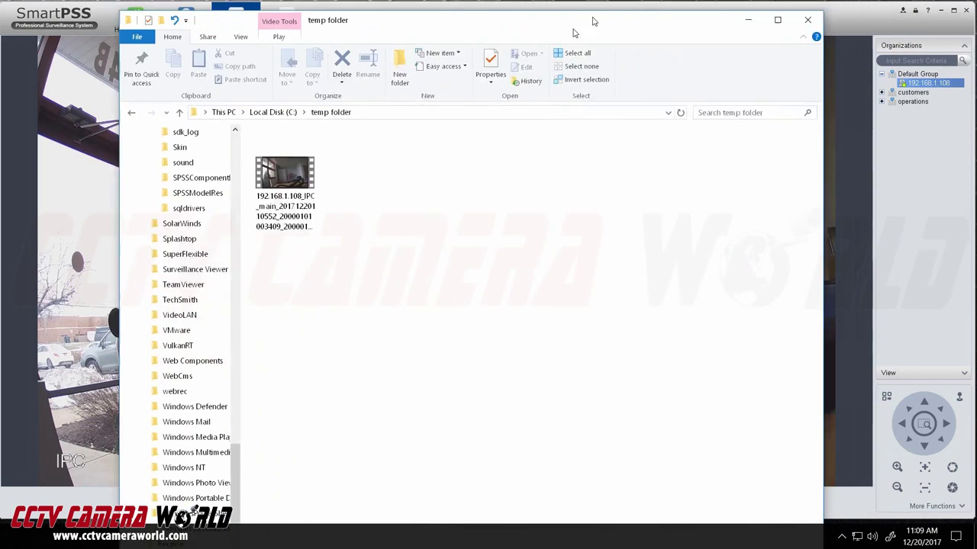
- Show the temp folder in Details view and open the exported 38-second AVI
{"action": "left_click", "coordinate": [248, 257]}
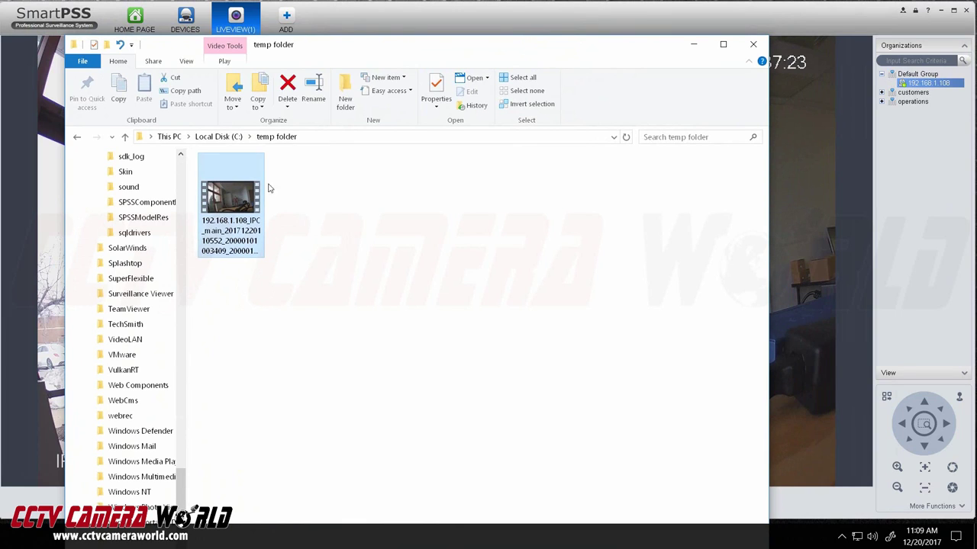
{"action": "left_click", "coordinate": [187, 61]}
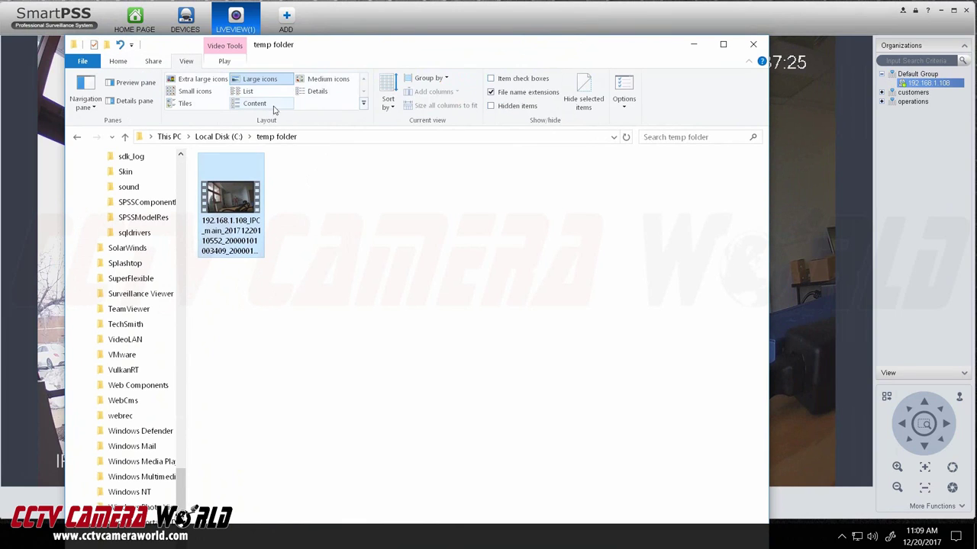
{"action": "left_click", "coordinate": [317, 92]}
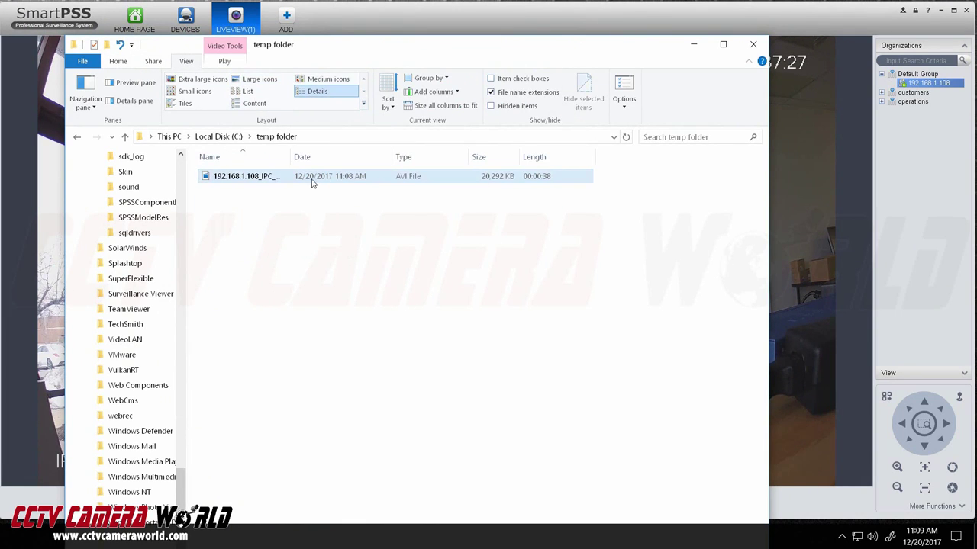
{"action": "double_click", "coordinate": [229, 179]}
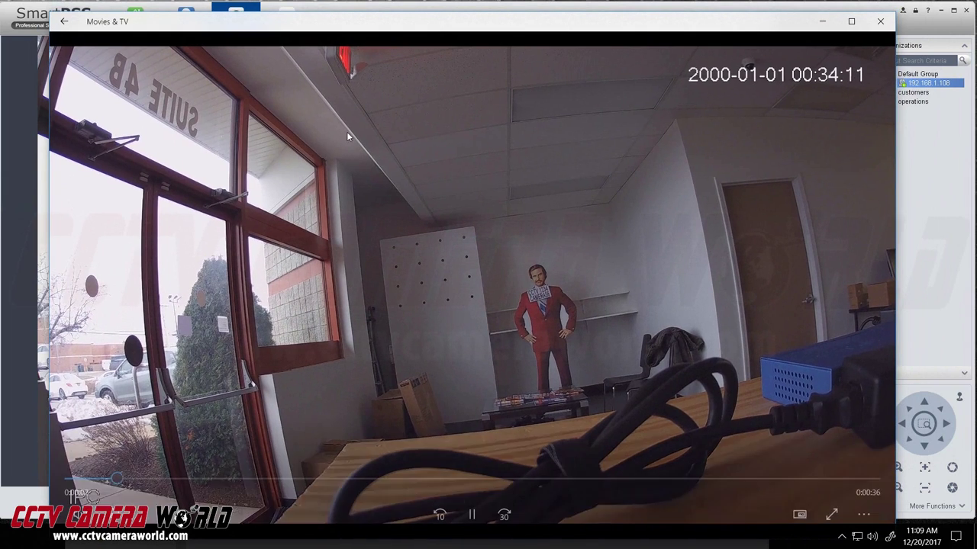
- Skip the AVI playback ahead to 00:34:33, then close Movies & TV
{"action": "left_click", "coordinate": [586, 479]}
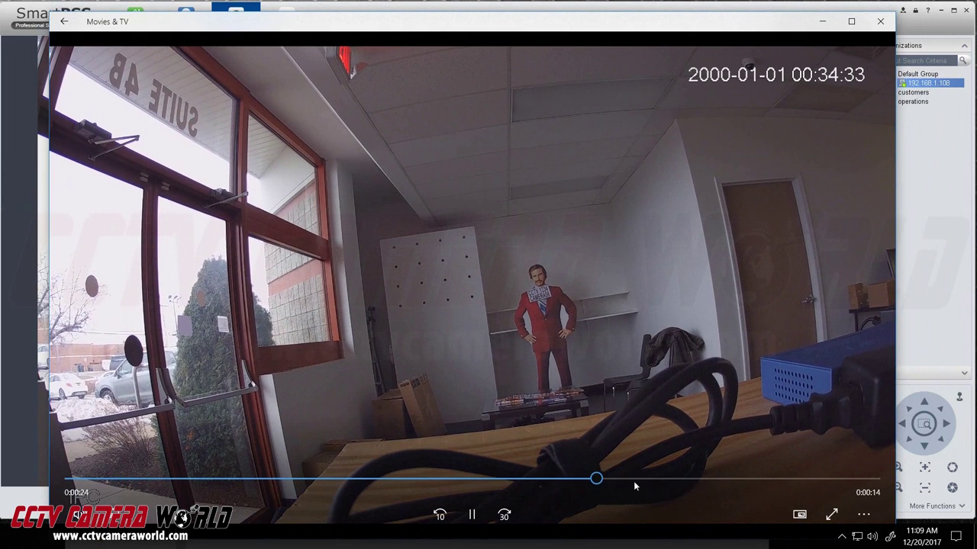
{"action": "left_click", "coordinate": [880, 22]}
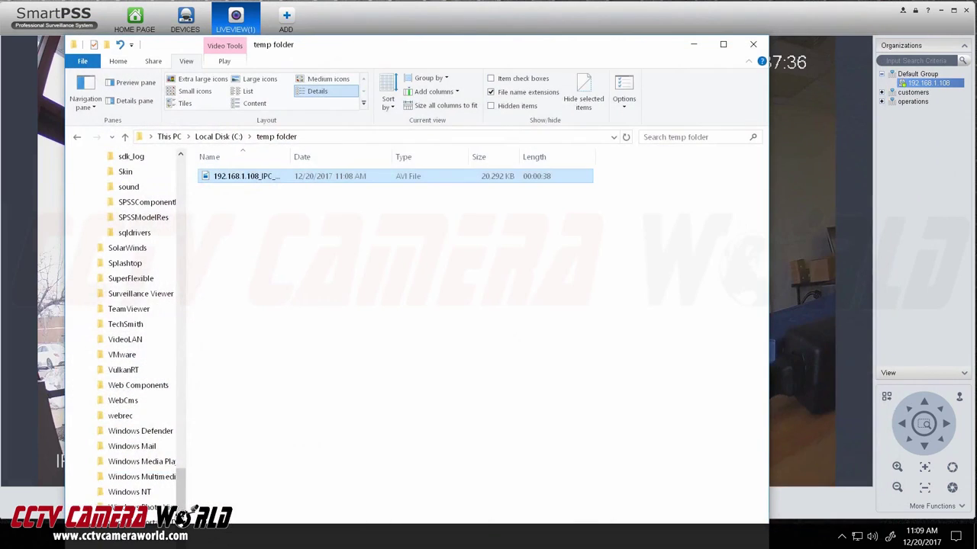
- Close the temp folder, the Smart Player export window, and the live camera view
{"action": "left_click", "coordinate": [753, 43]}
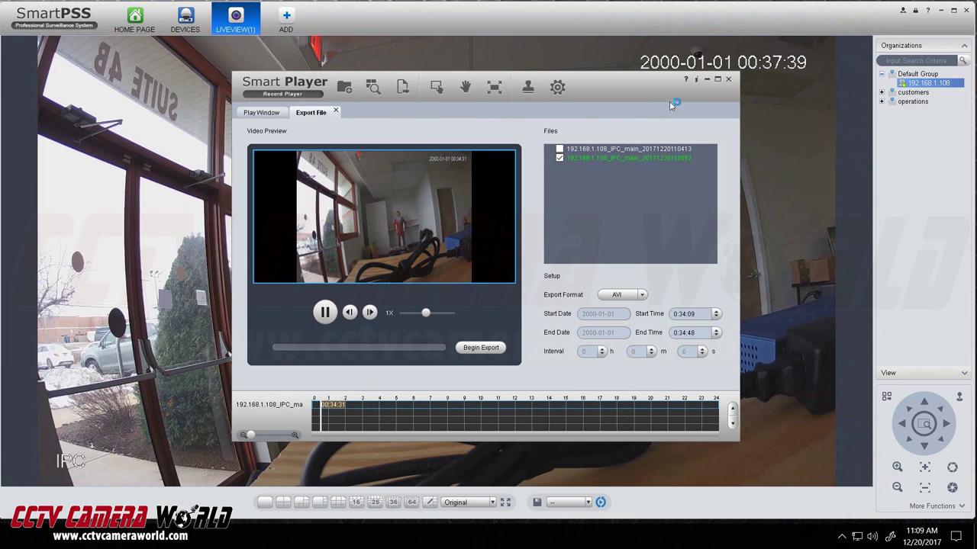
{"action": "left_click", "coordinate": [728, 79]}
{"action": "mouse_move", "coordinate": [774, 83]}
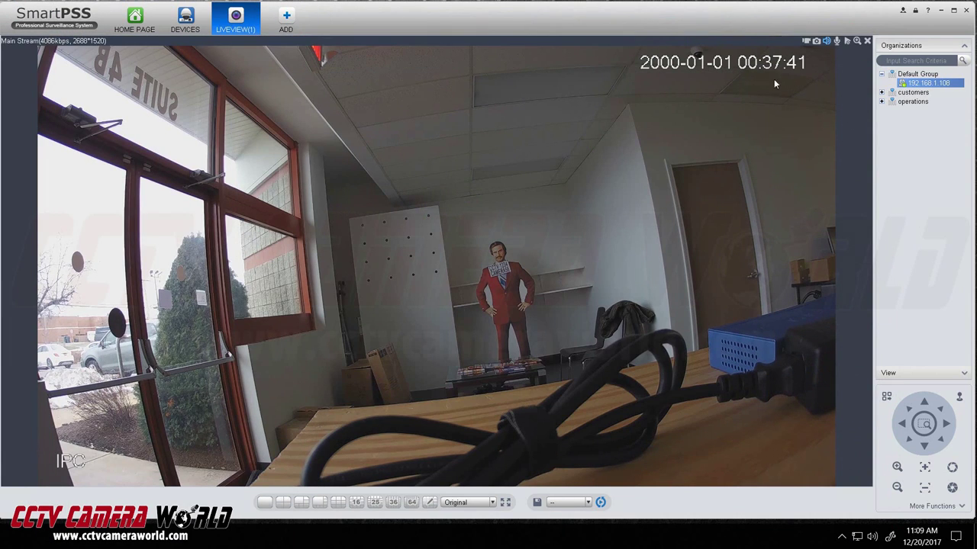
{"action": "left_click", "coordinate": [866, 41]}
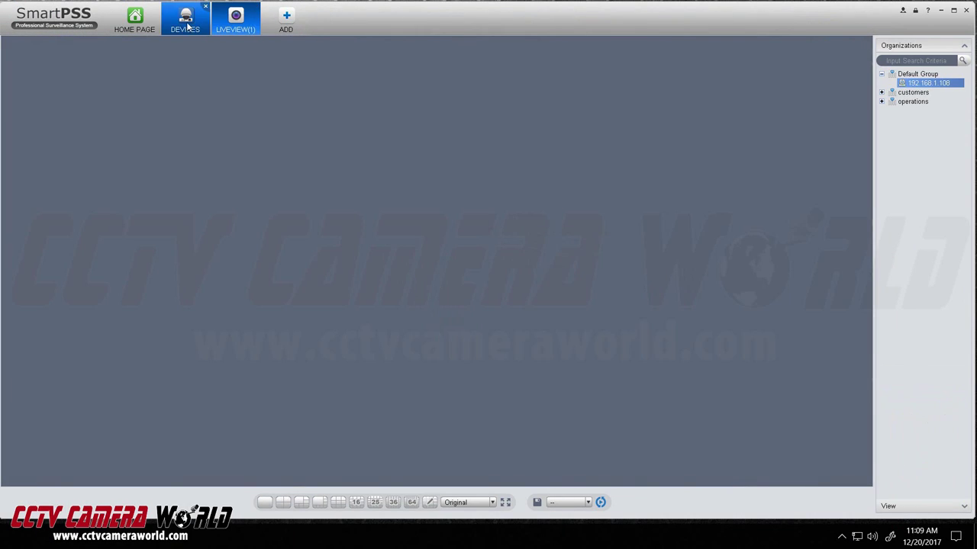
- Open the Playback module from the home page and switch it to local files
{"action": "left_click", "coordinate": [137, 27]}
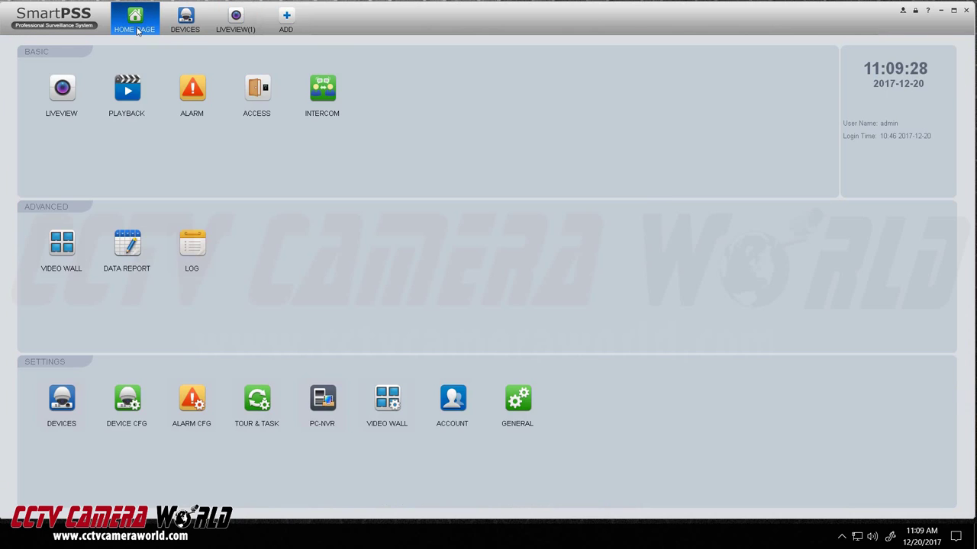
{"action": "left_click", "coordinate": [128, 90]}
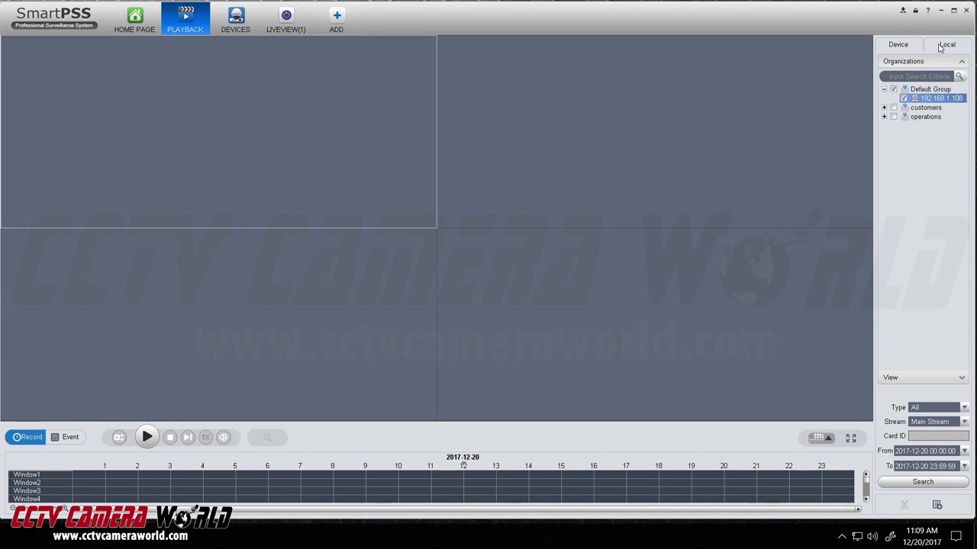
{"action": "left_click", "coordinate": [944, 45]}
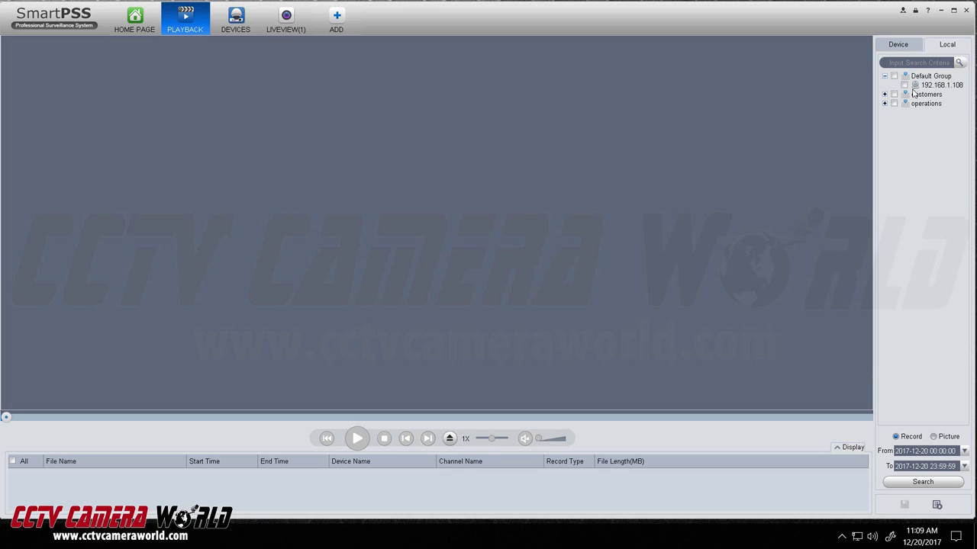
- Tick camera 192.168.1.108 and search 2017-12-20 local recordings, finding 3.47 MB and 20.37 MB files
{"action": "left_click", "coordinate": [904, 86]}
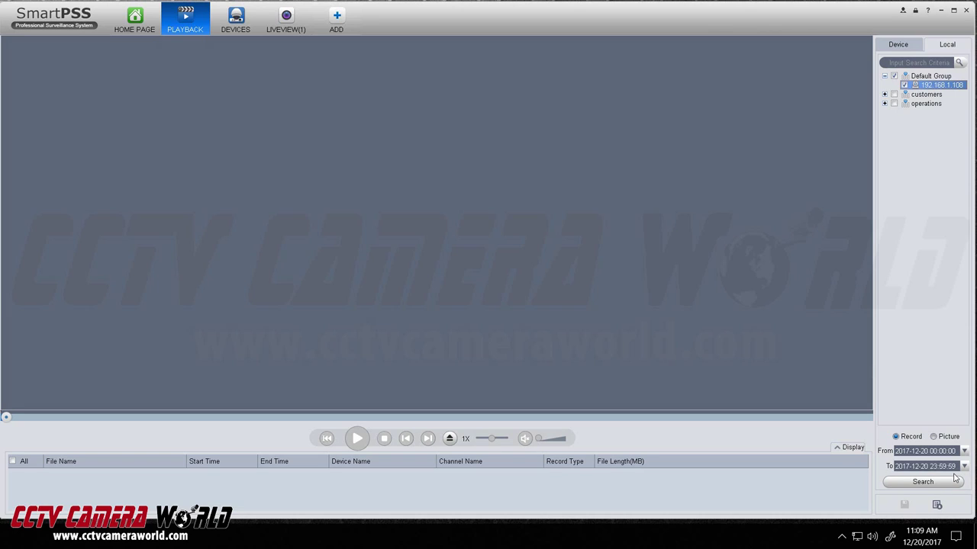
{"action": "left_click", "coordinate": [286, 19]}
{"action": "left_click", "coordinate": [185, 22]}
{"action": "left_click", "coordinate": [921, 482]}
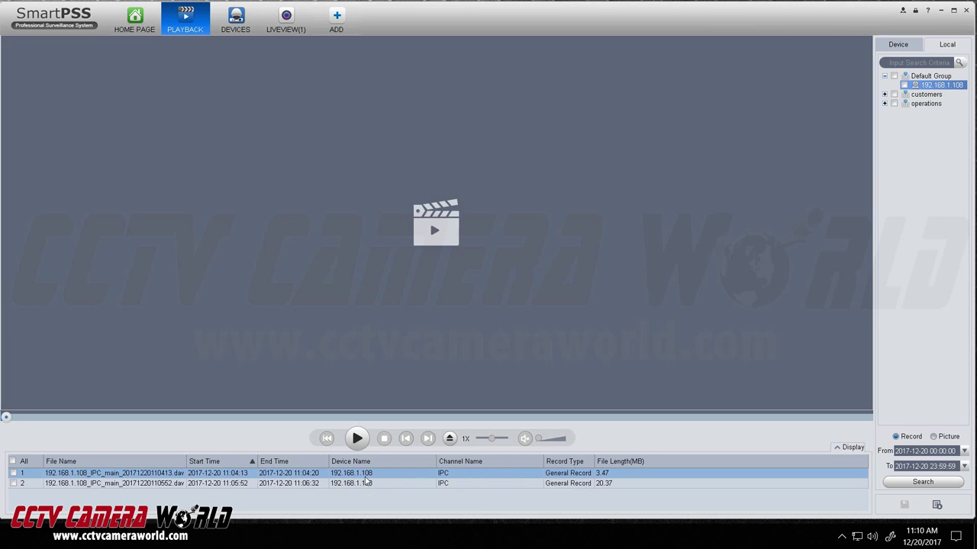
- Play 192.168.1.108_IPC_main_20171220110552.dav, jumping ahead to about 0:28 near its end
{"action": "double_click", "coordinate": [367, 475]}
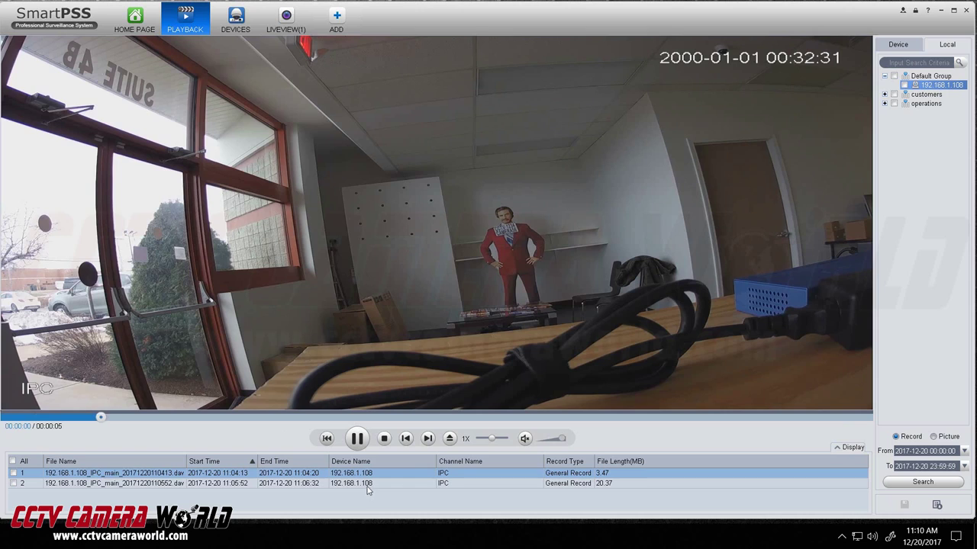
{"action": "double_click", "coordinate": [367, 483]}
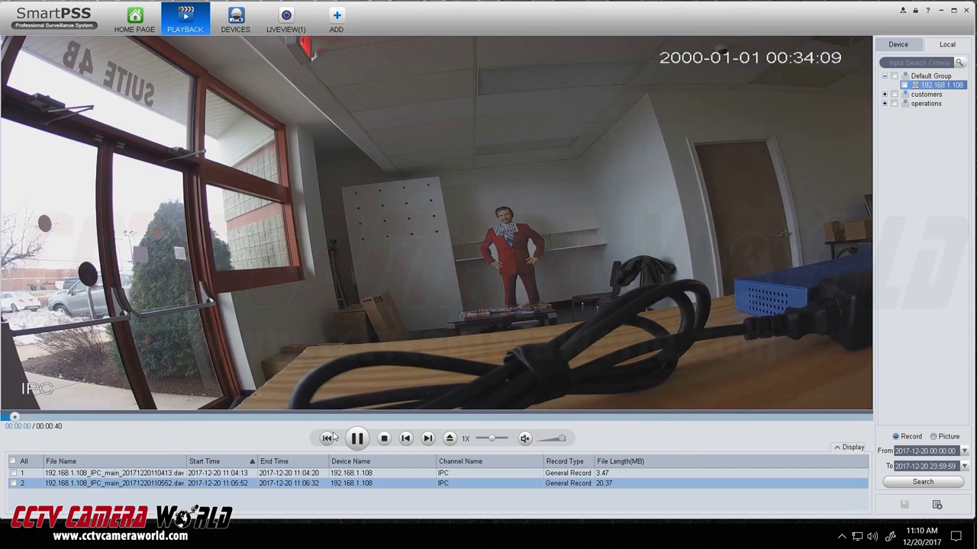
{"action": "left_click", "coordinate": [488, 417]}
{"action": "left_click", "coordinate": [622, 418]}
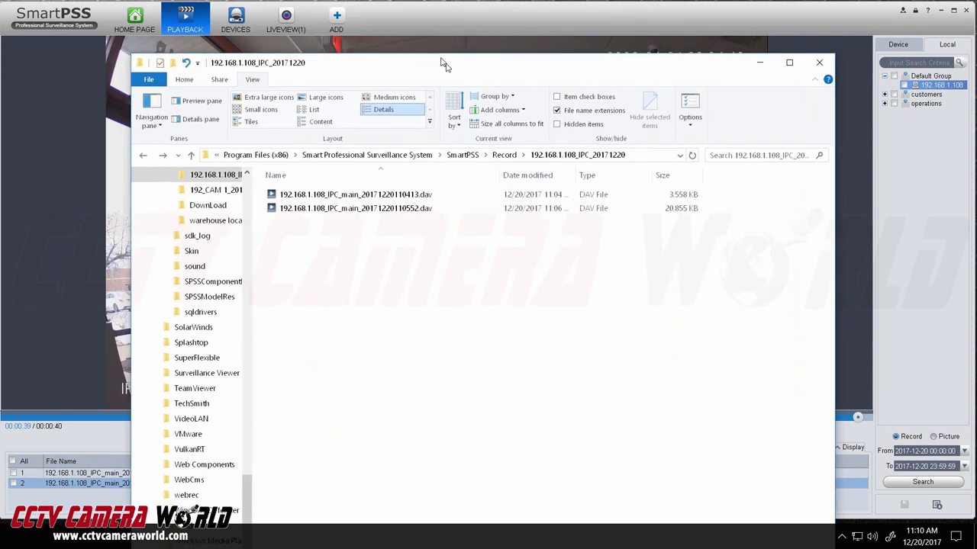
- Find the 3,558 KB and 20,855 KB DAV files in 192.168.1.108_IPC_20171220, then leave Explorer
{"action": "left_click", "coordinate": [503, 151]}
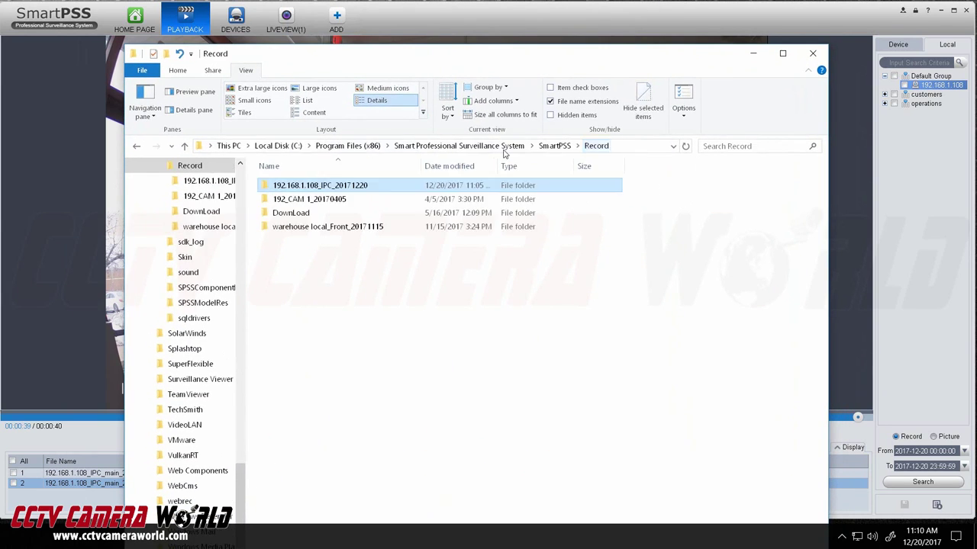
{"action": "double_click", "coordinate": [349, 189]}
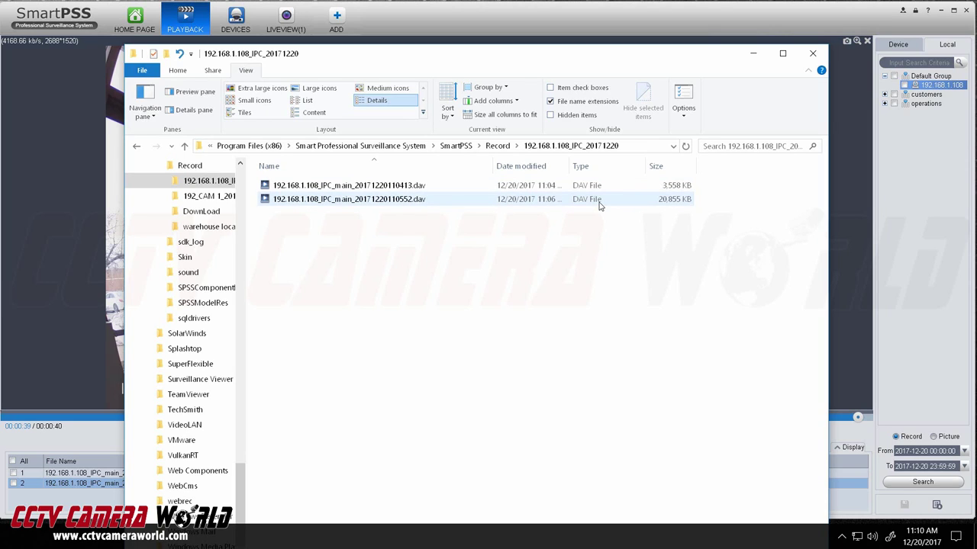
{"action": "key", "text": "alt+Tab"}
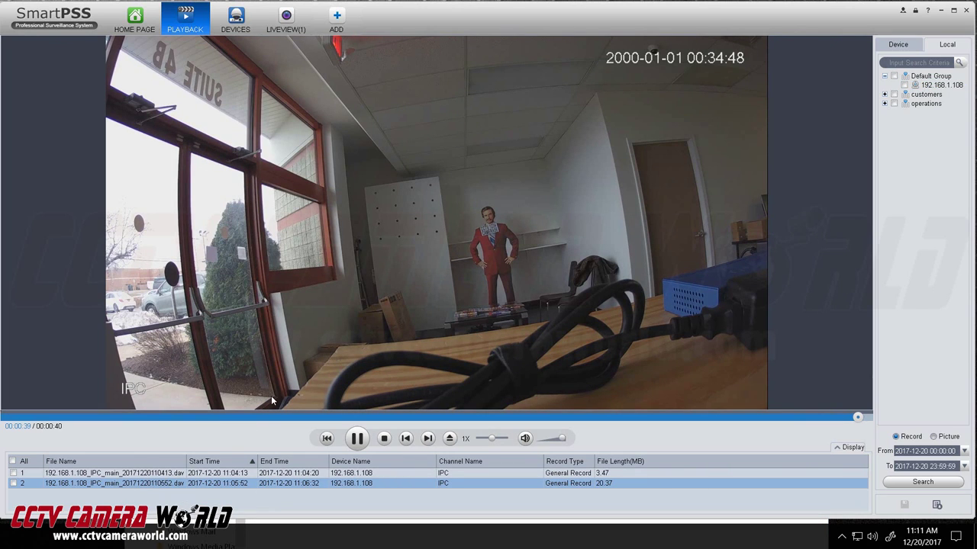
{"action": "mouse_move", "coordinate": [270, 401]}
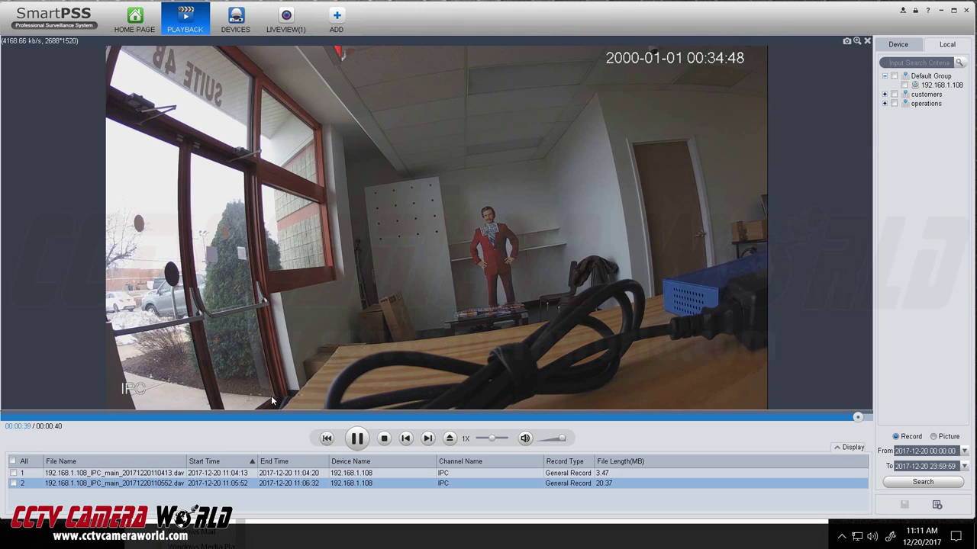